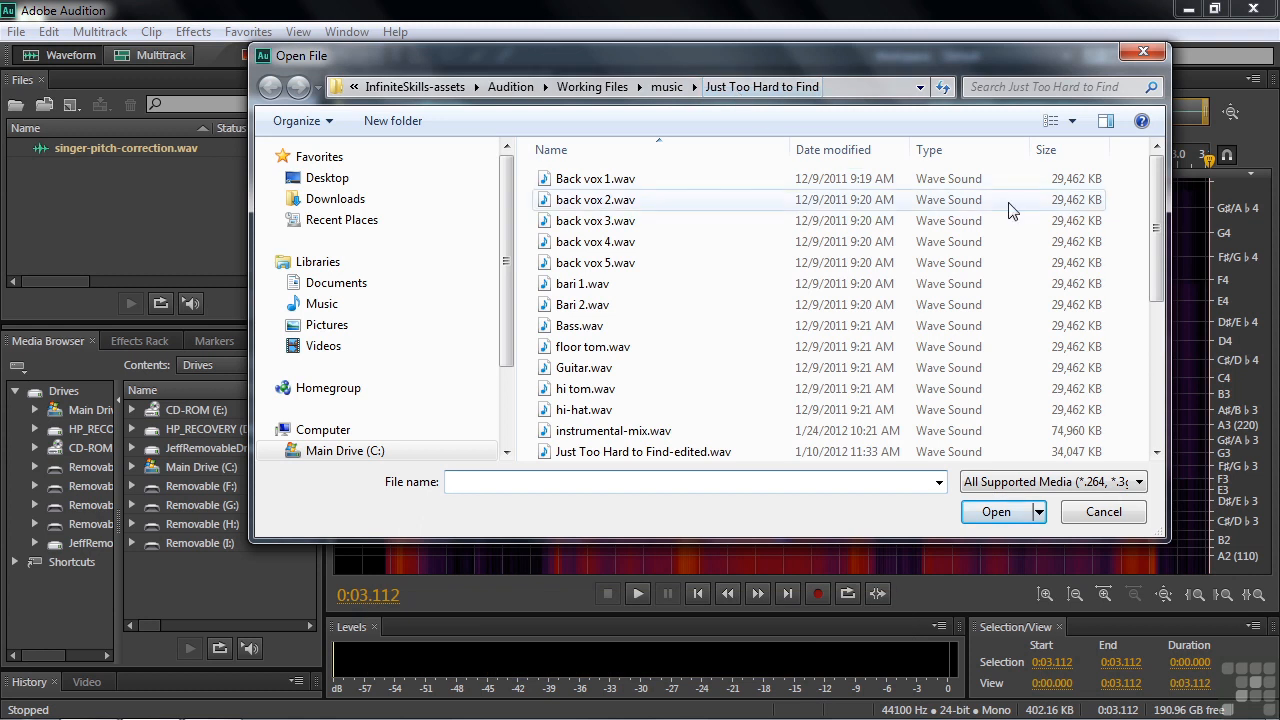
Browse the Just Too Hard to Find folder for singer-pitch-correction.wav and leave the file dialog without opening anything.
{"action": "scroll", "coordinate": [765, 418], "scroll_direction": "down", "scroll_amount": 3}
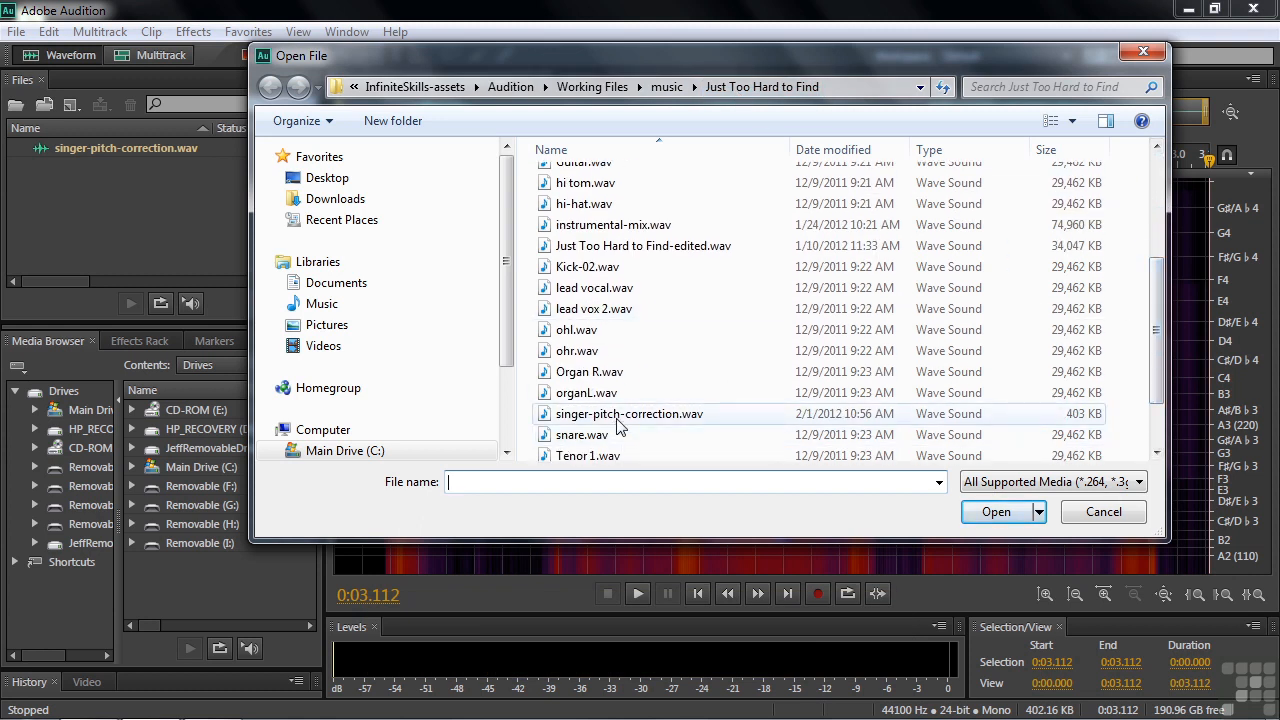
{"action": "left_click", "coordinate": [1085, 512]}
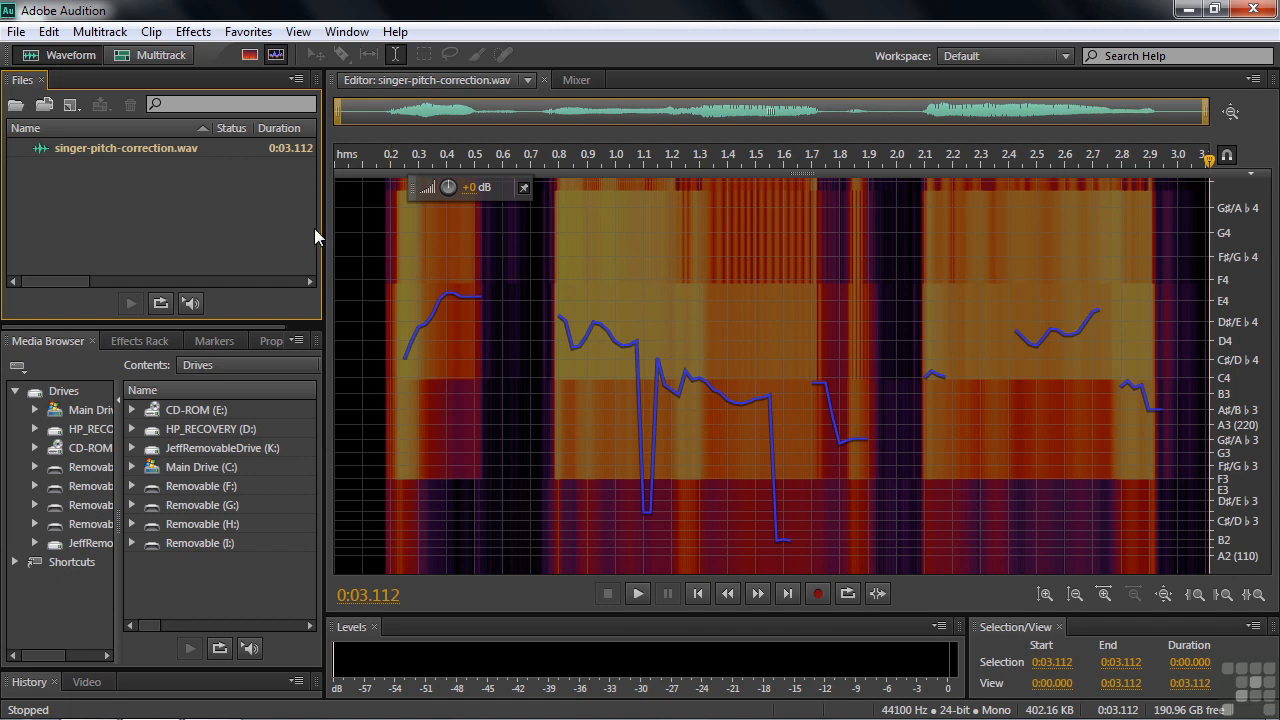
Open the Automatic Pitch Correction effect for singer-pitch-correction.wav and load its (Default) preset.
{"action": "left_click", "coordinate": [196, 33]}
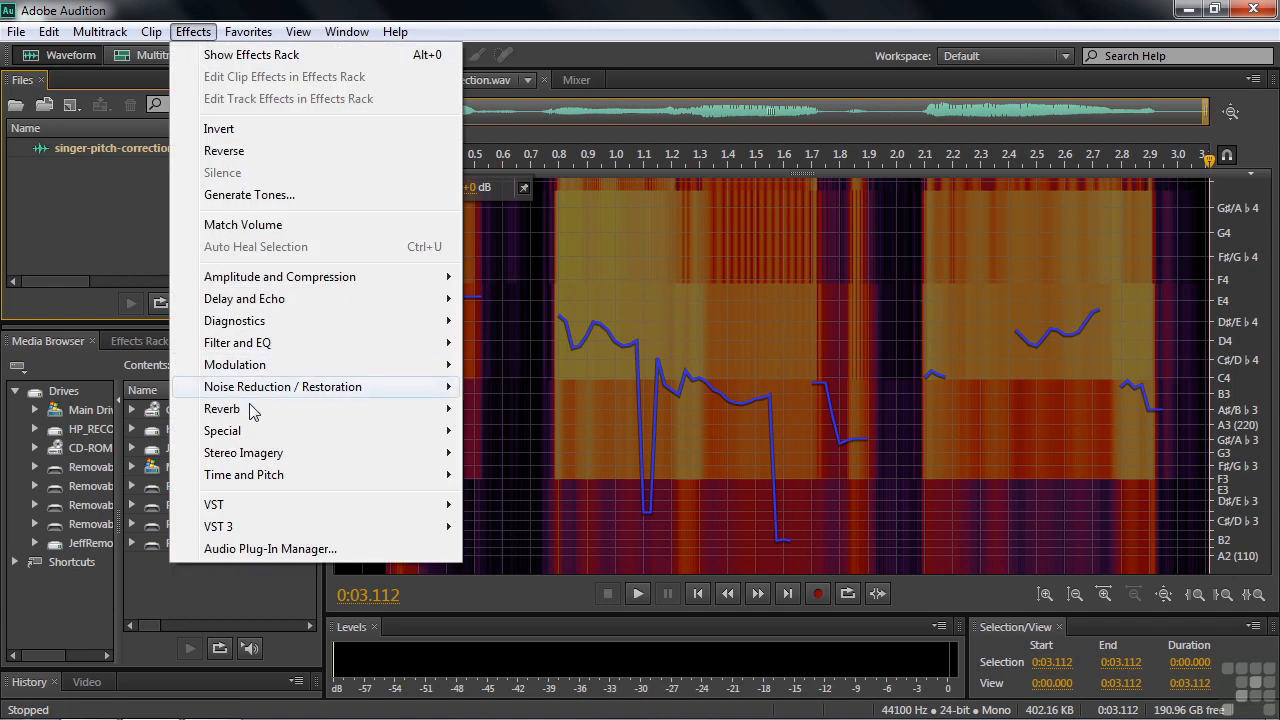
{"action": "mouse_move", "coordinate": [252, 480]}
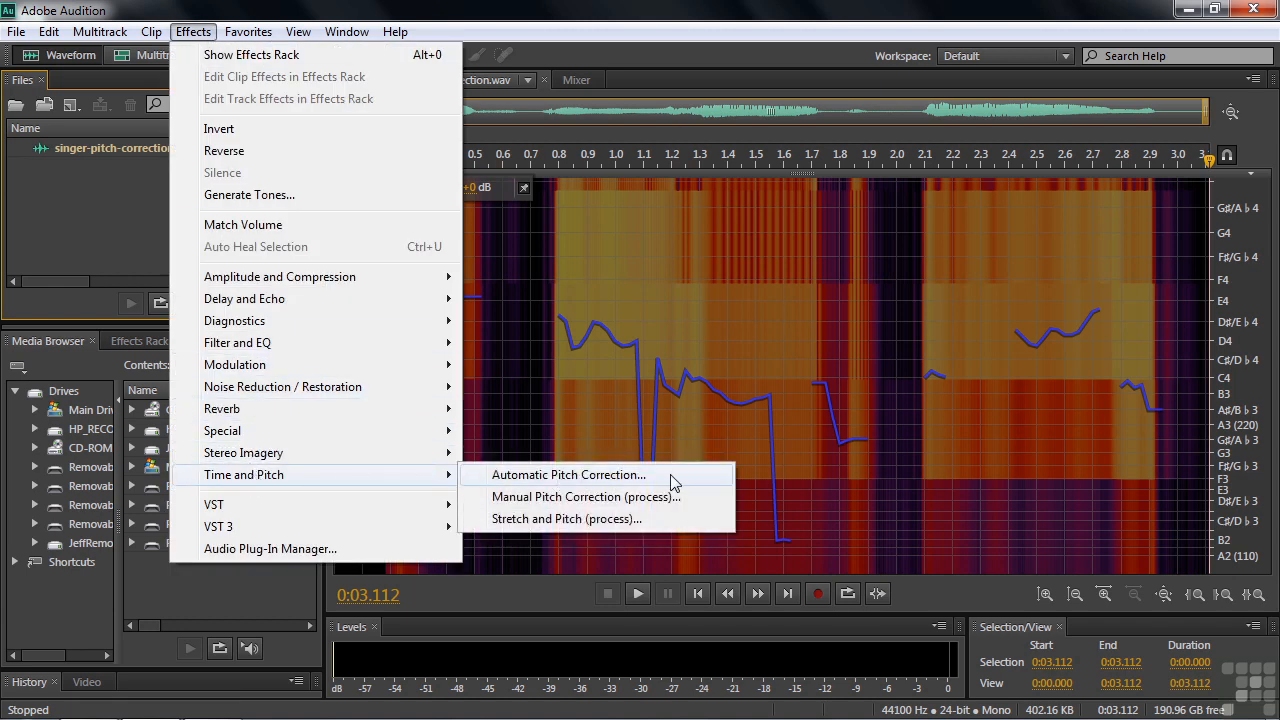
{"action": "left_click", "coordinate": [617, 484]}
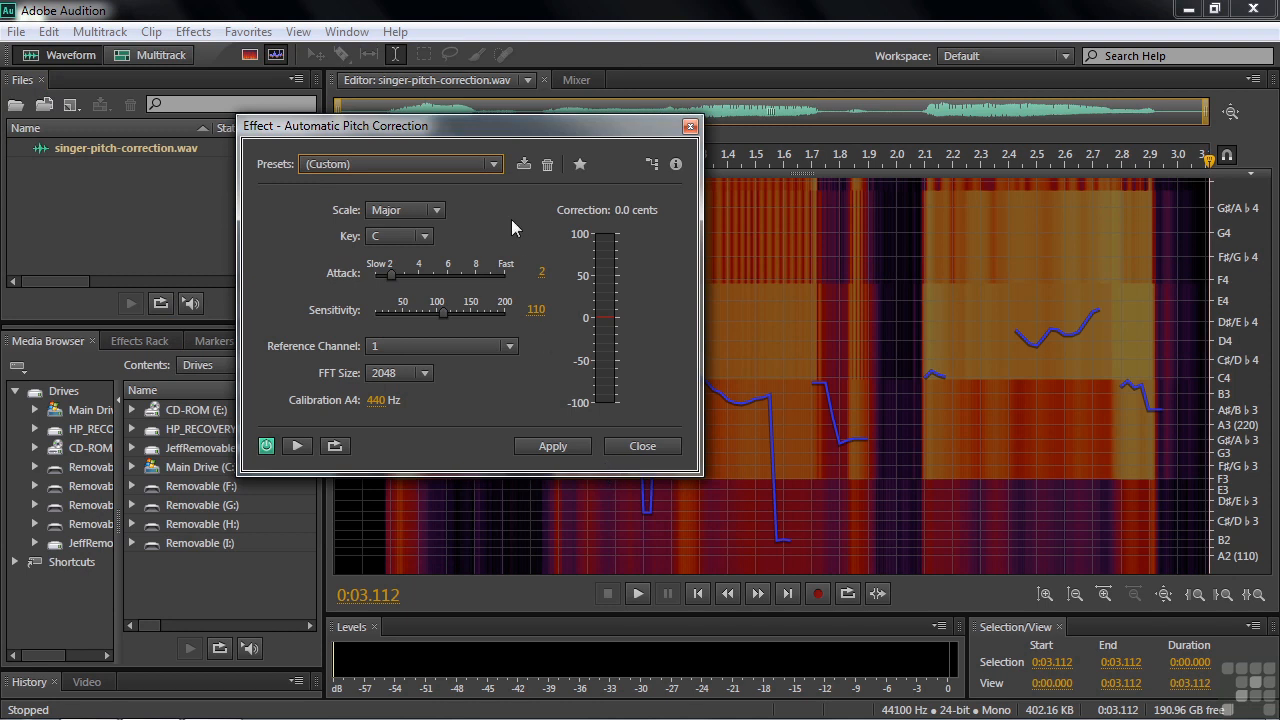
{"action": "left_click", "coordinate": [491, 164]}
{"action": "left_click", "coordinate": [372, 190]}
Set the pitch correction scale to Major and the key to C.
{"action": "left_click", "coordinate": [437, 210]}
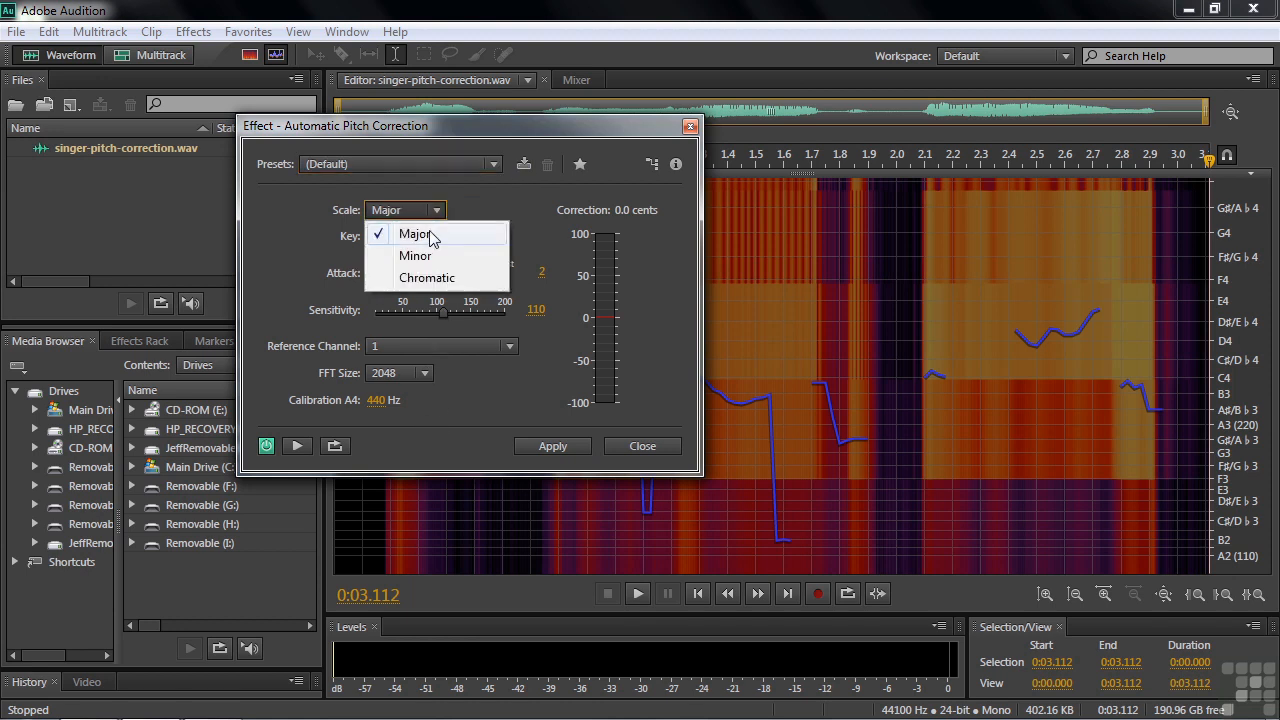
{"action": "left_click", "coordinate": [435, 234]}
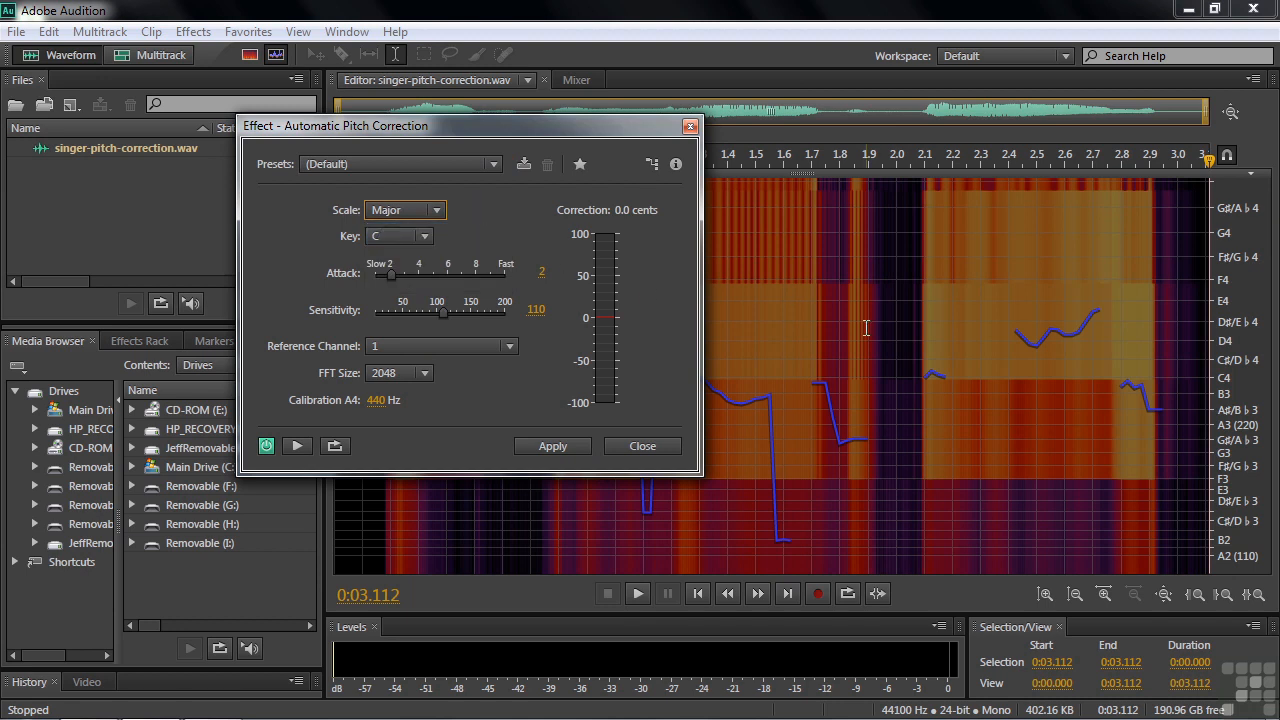
{"action": "left_click", "coordinate": [425, 236]}
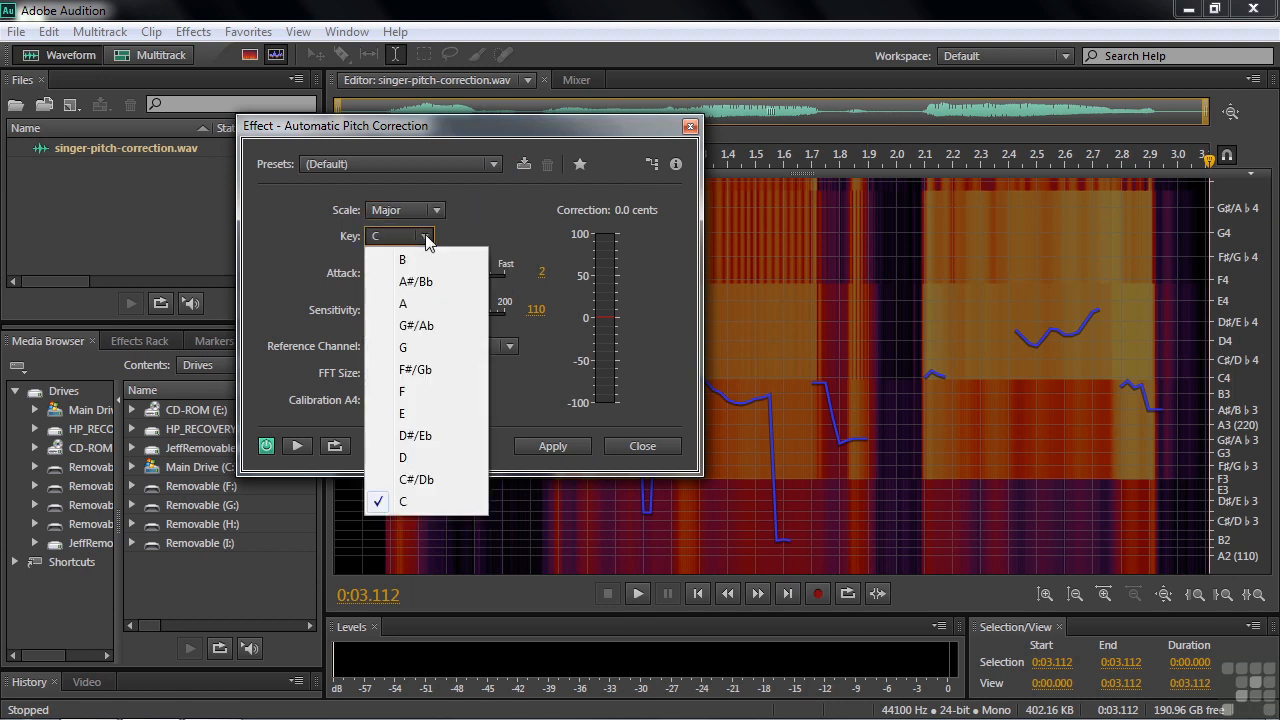
{"action": "left_click", "coordinate": [411, 500]}
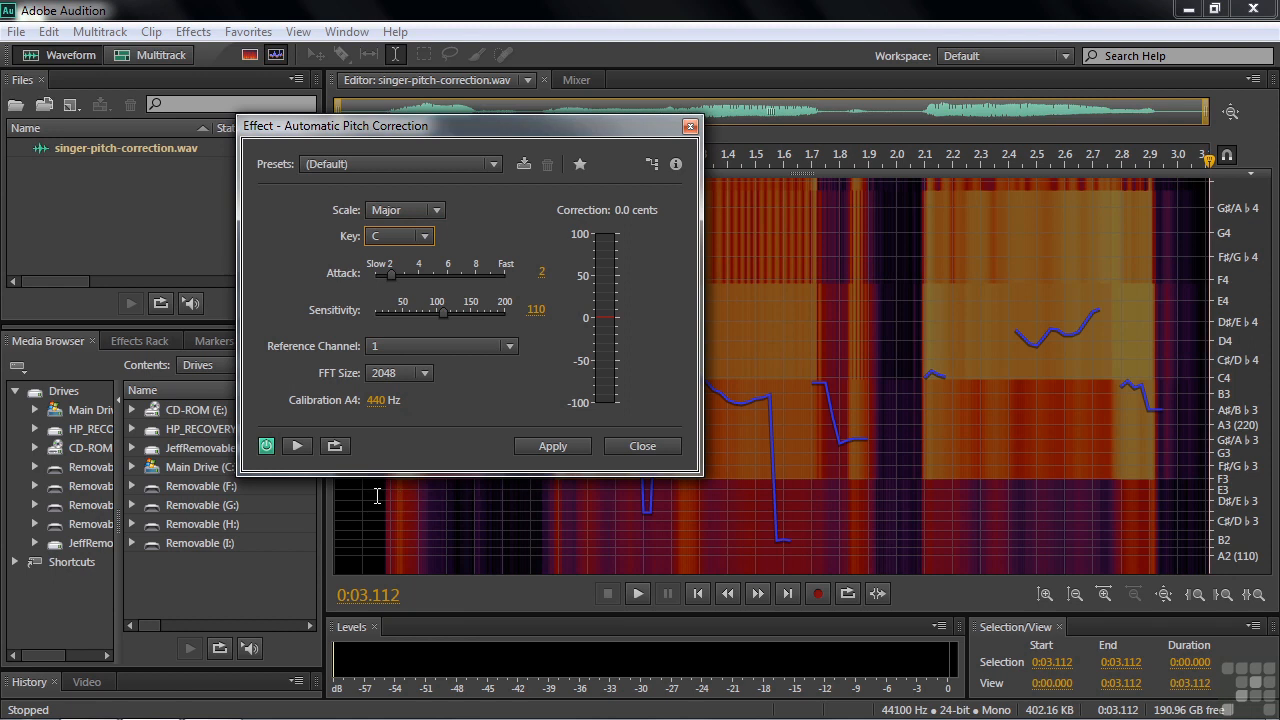
{"action": "left_click_drag", "start_coordinate": [583, 128], "coordinate": [365, 118]}
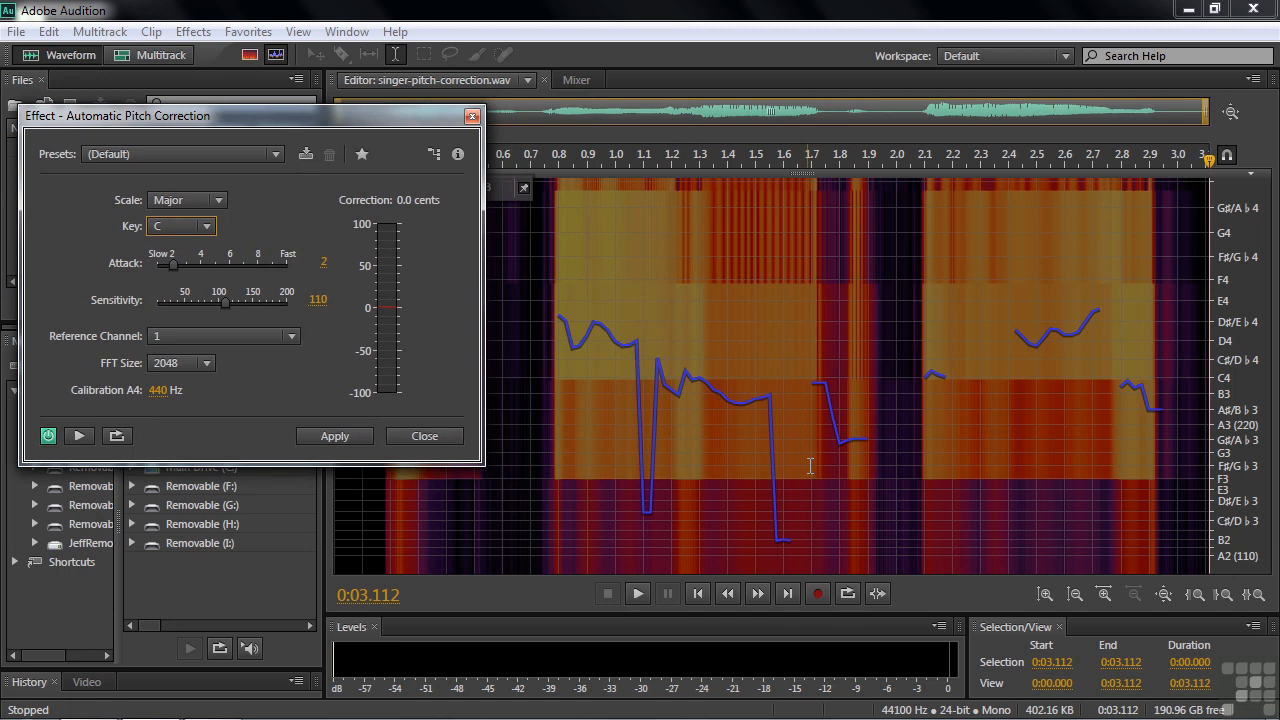
{"action": "left_click_drag", "start_coordinate": [377, 116], "coordinate": [647, 108]}
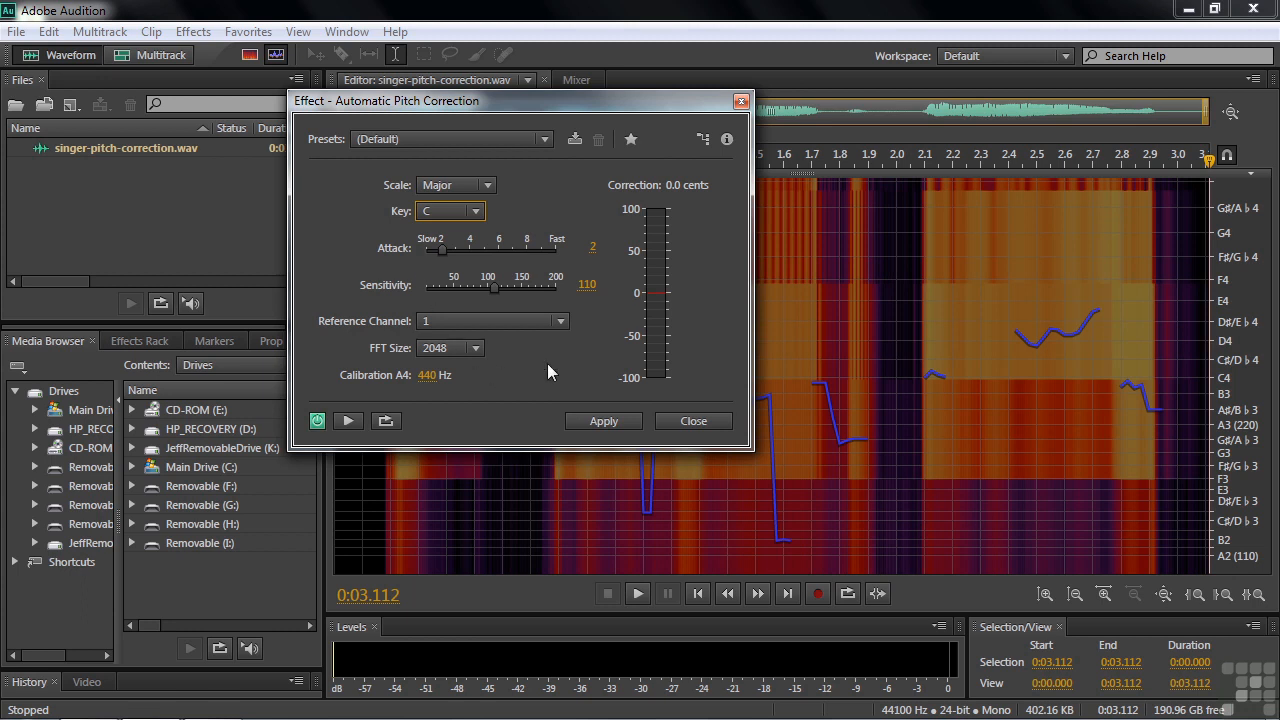
Check the available reference channels and set the effect's FFT size to 2048.
{"action": "left_click", "coordinate": [560, 324]}
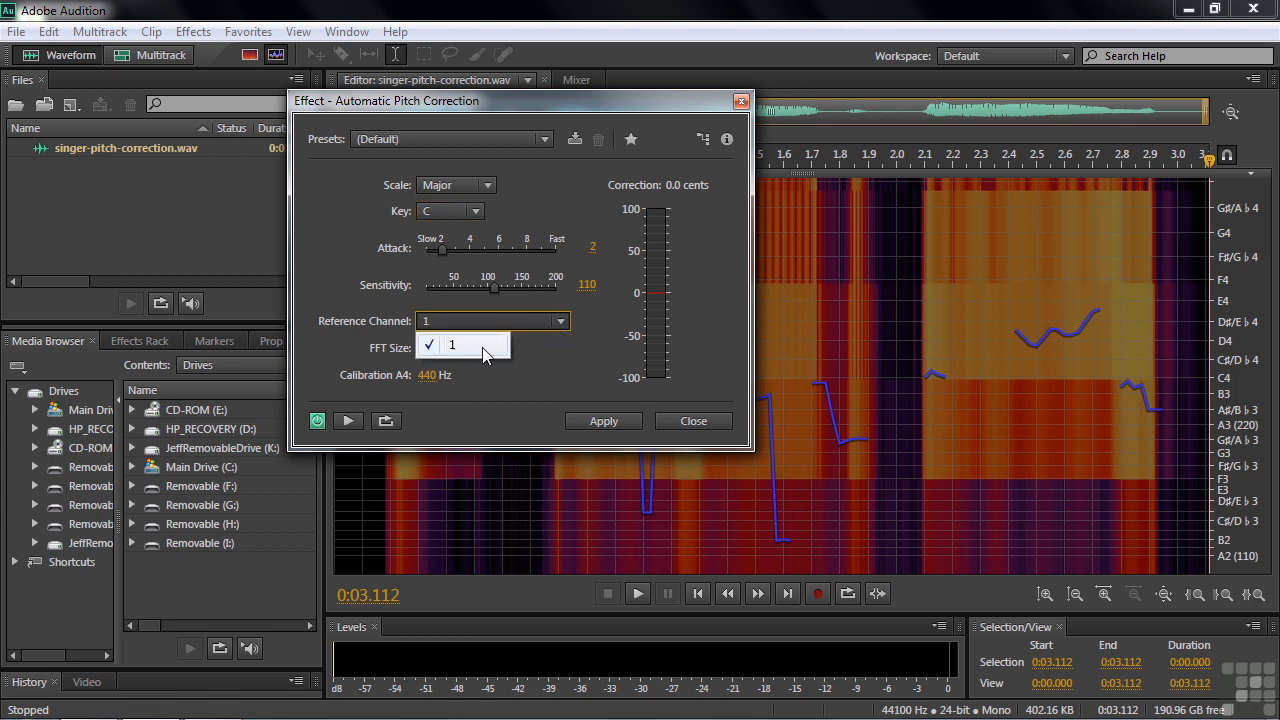
{"action": "left_click", "coordinate": [548, 344]}
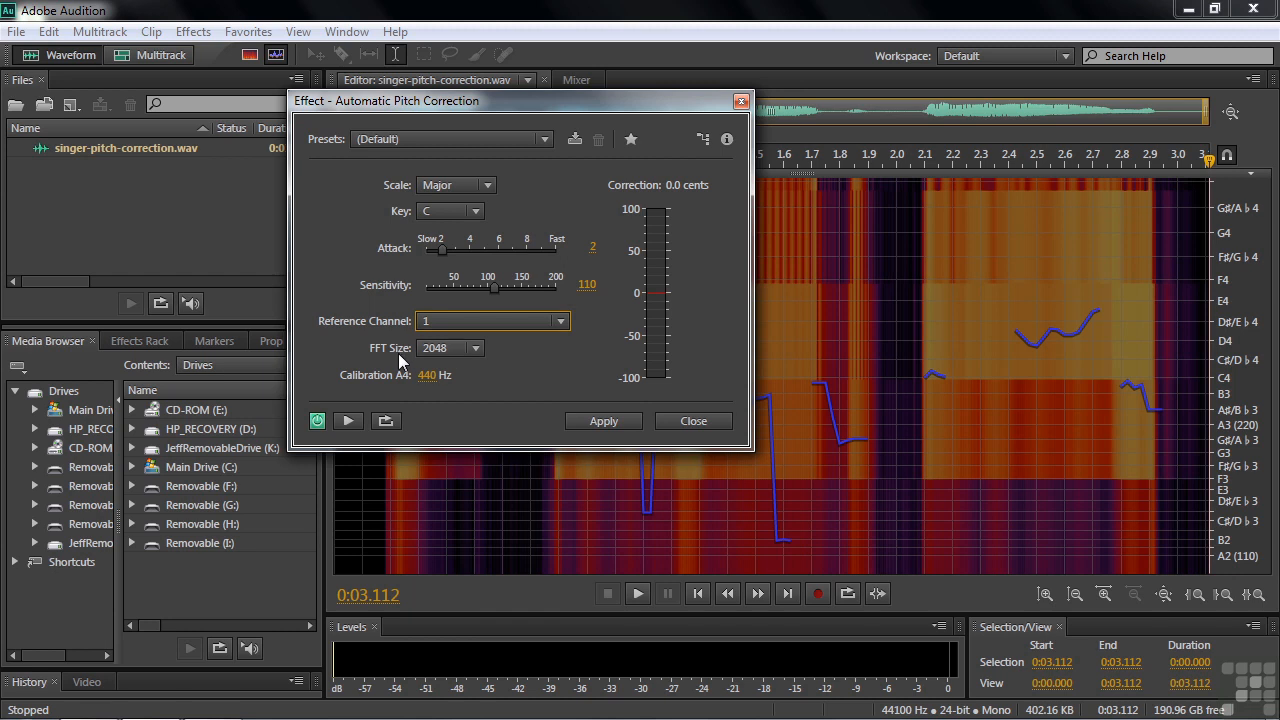
{"action": "left_click", "coordinate": [479, 349]}
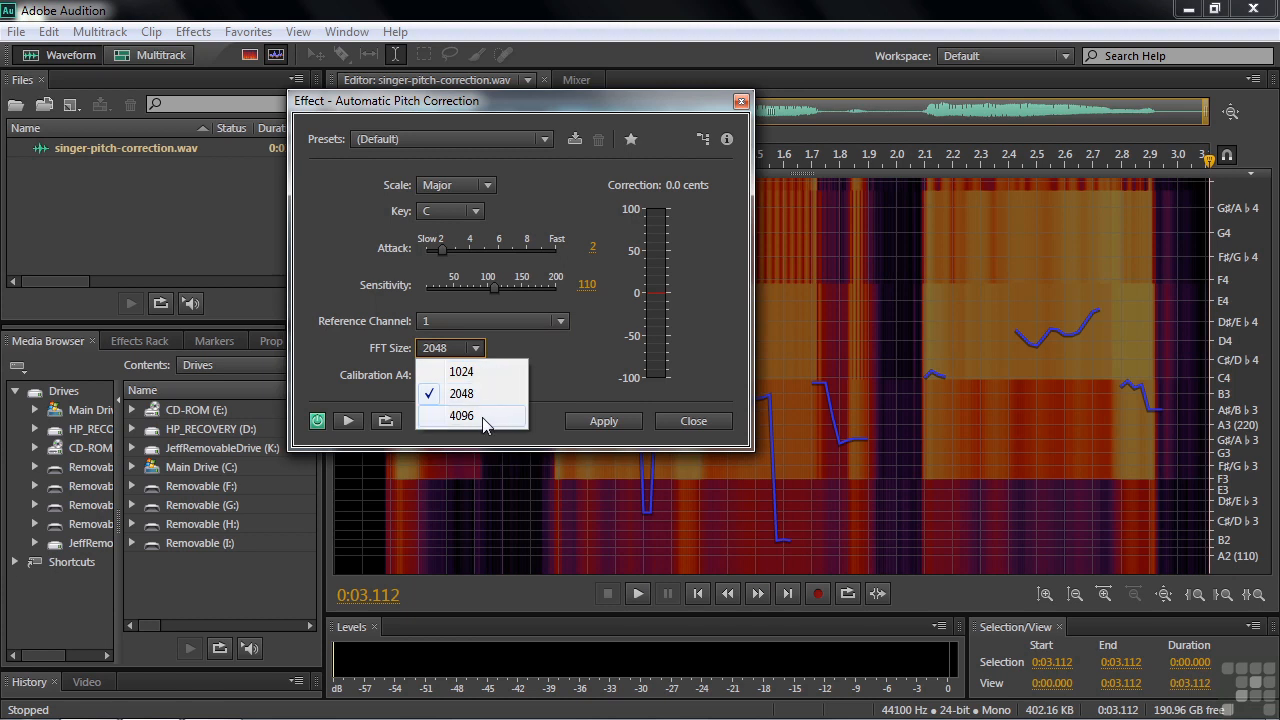
{"action": "left_click", "coordinate": [505, 395]}
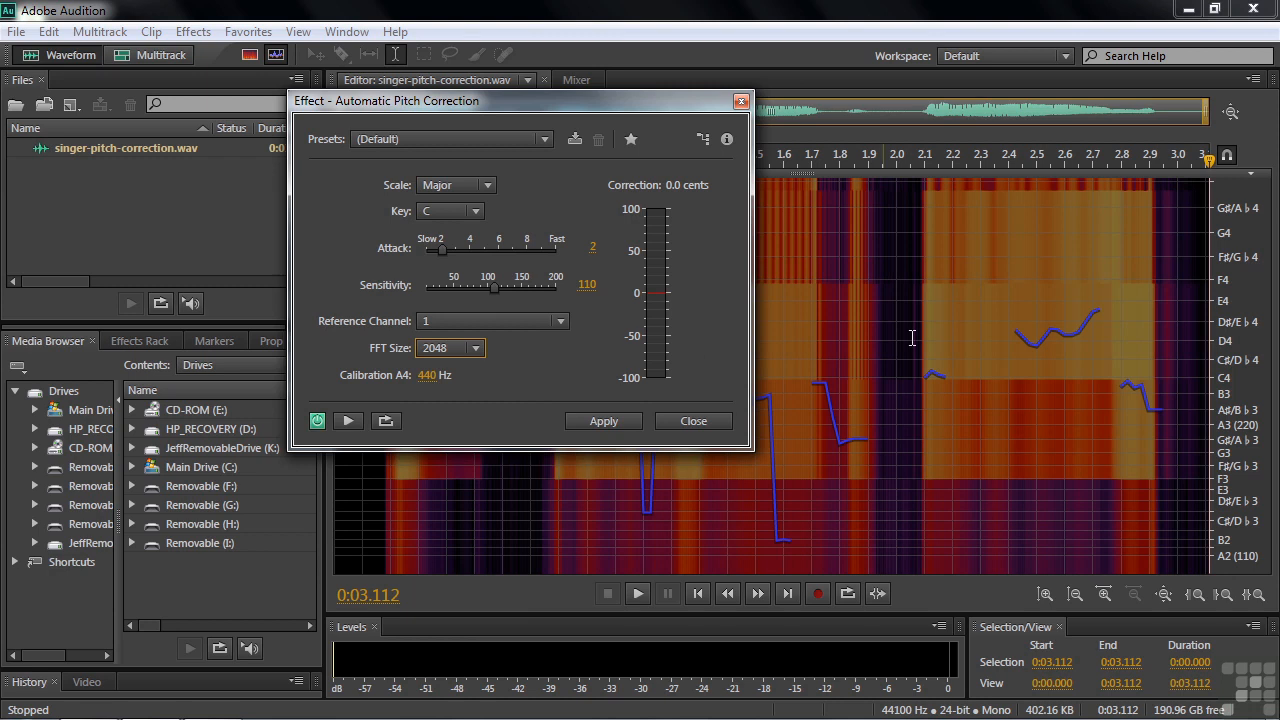
Compare the vocal played from 0:00.100 with pitch correction bypassed against a preview with the effect switched on.
{"action": "left_click", "coordinate": [317, 421]}
{"action": "left_click", "coordinate": [365, 488]}
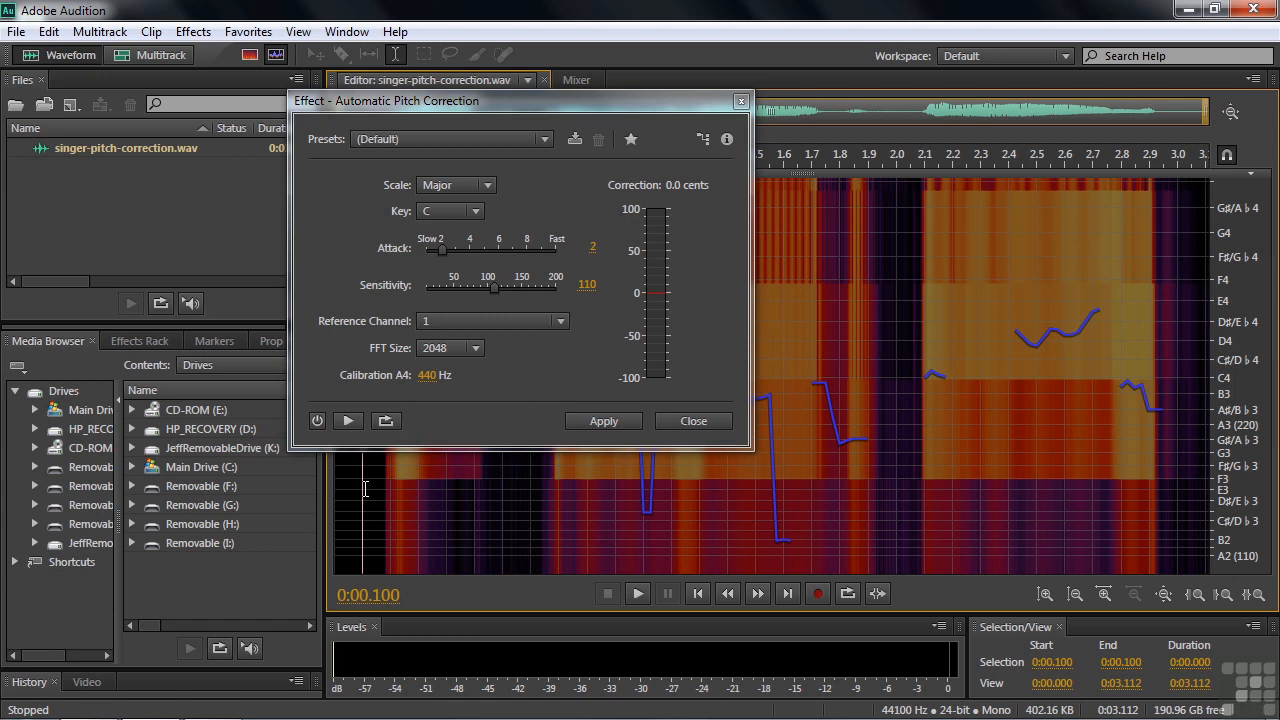
{"action": "key", "text": "space"}
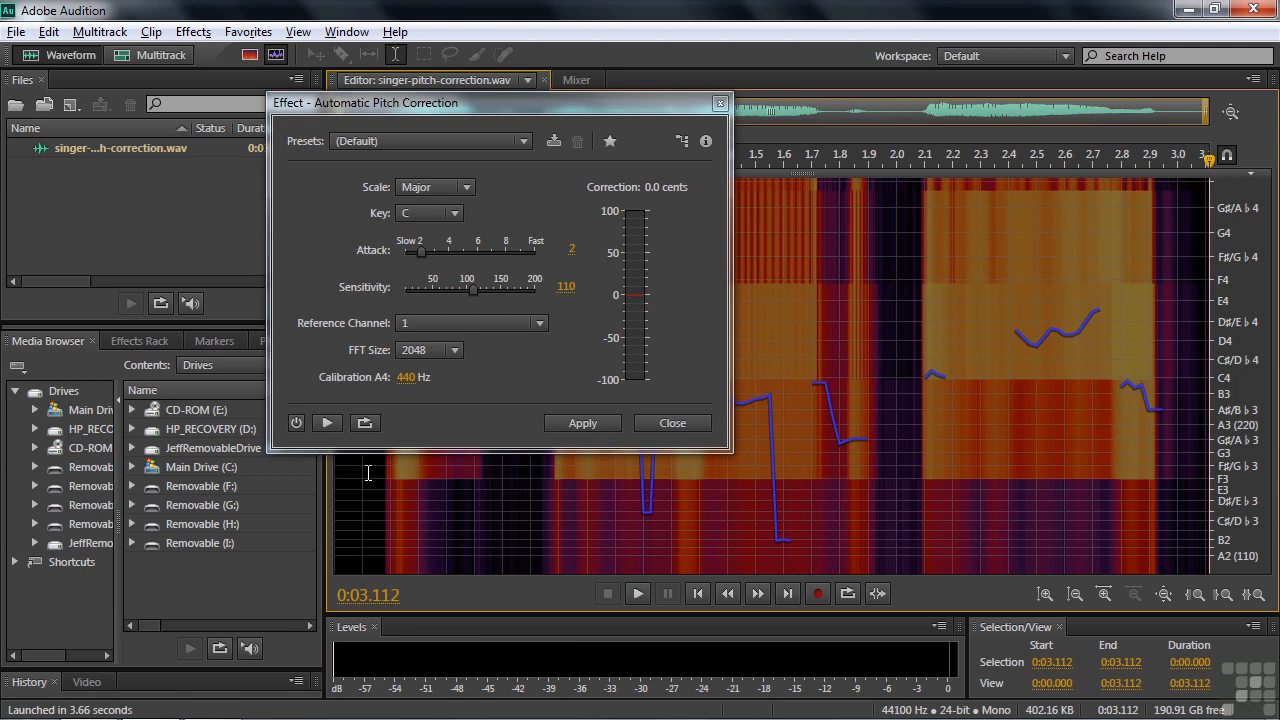
{"action": "left_click", "coordinate": [296, 423]}
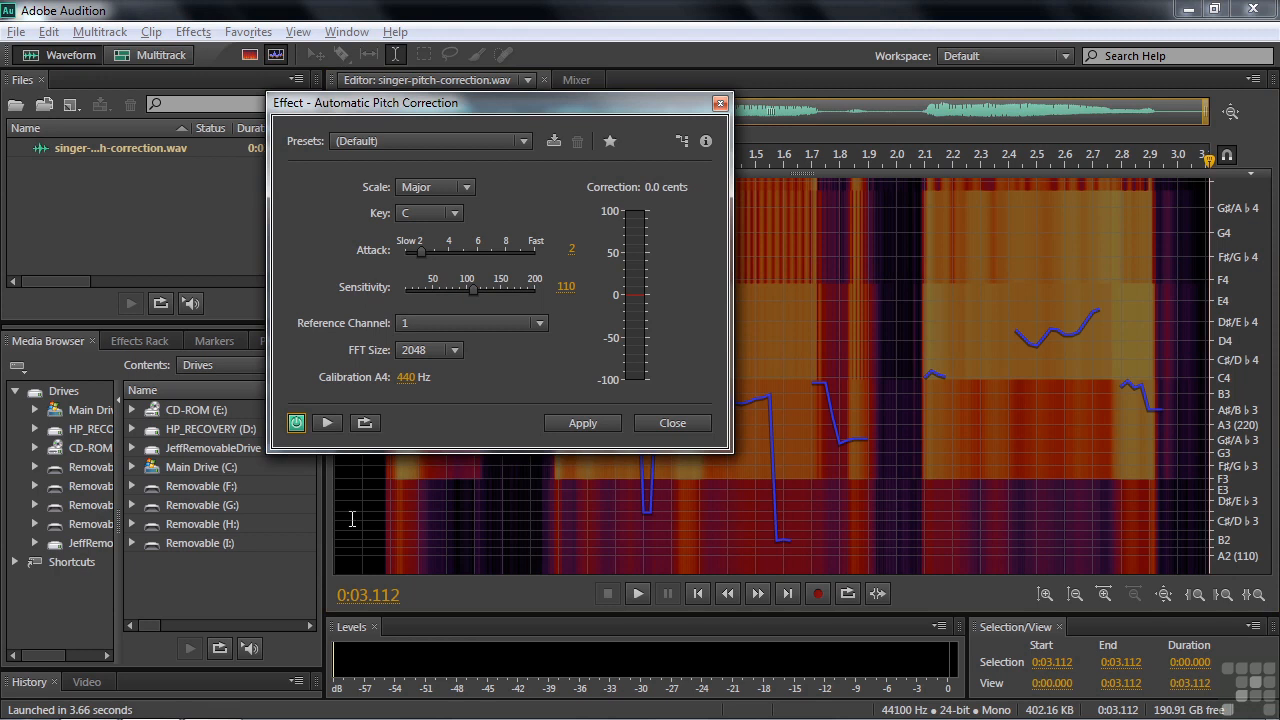
{"action": "left_click", "coordinate": [328, 424]}
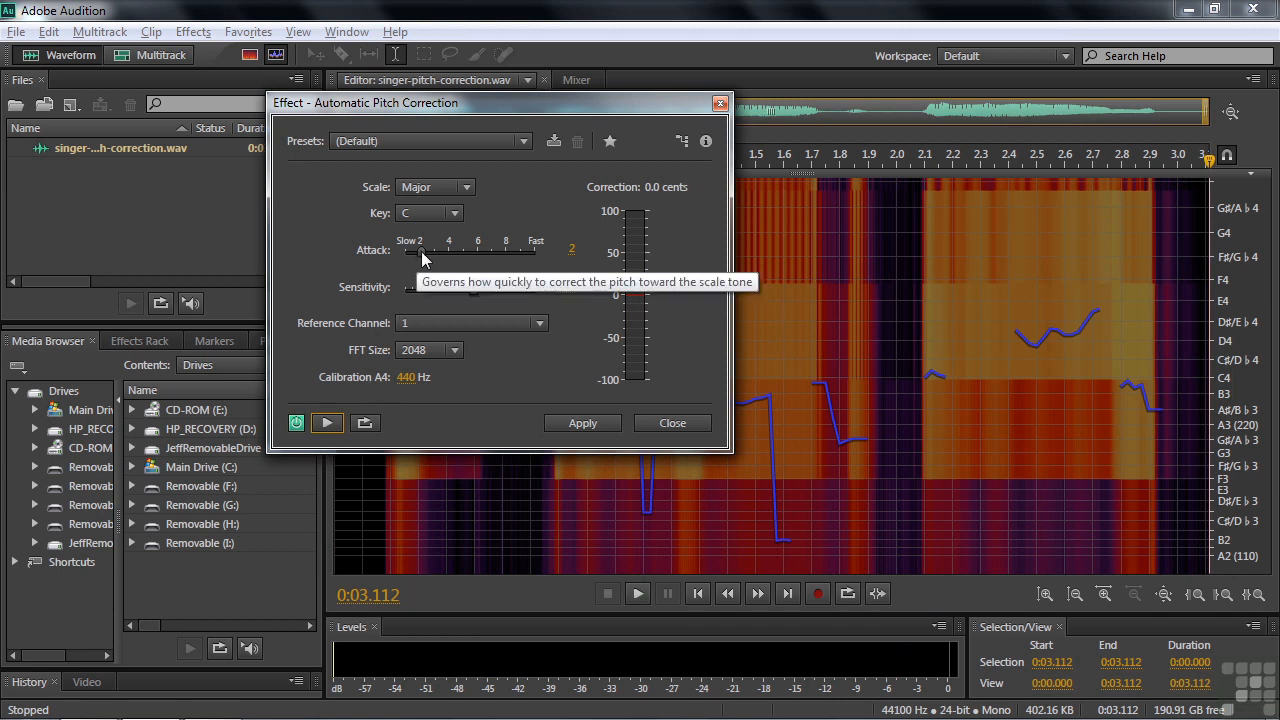
Set the pitch correction's Attack to 8, raise its Sensitivity, and choose an FFT size of 4096.
{"action": "left_click_drag", "start_coordinate": [422, 258], "coordinate": [510, 272]}
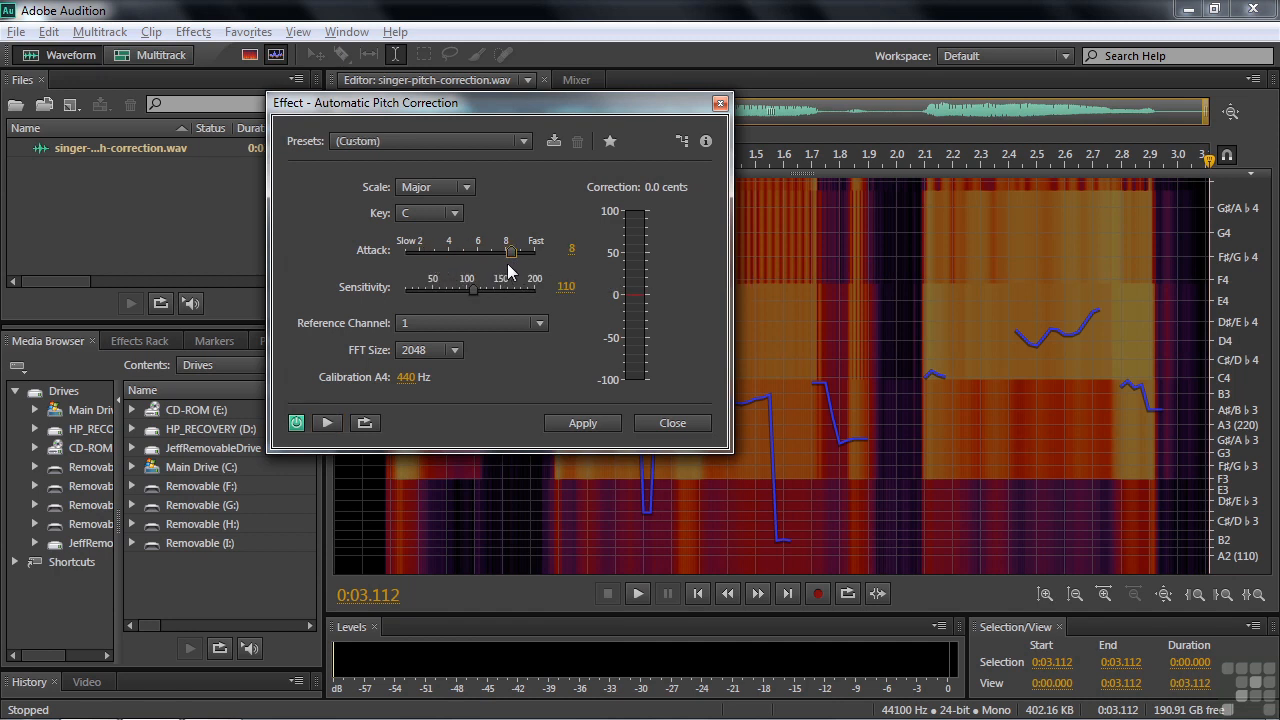
{"action": "left_click_drag", "start_coordinate": [474, 290], "coordinate": [505, 298]}
{"action": "left_click", "coordinate": [455, 347]}
{"action": "left_click", "coordinate": [432, 419]}
Preview the adjusted pitch correction, apply it to the whole vocal, and clear the selection.
{"action": "left_click", "coordinate": [328, 423]}
{"action": "left_click", "coordinate": [583, 423]}
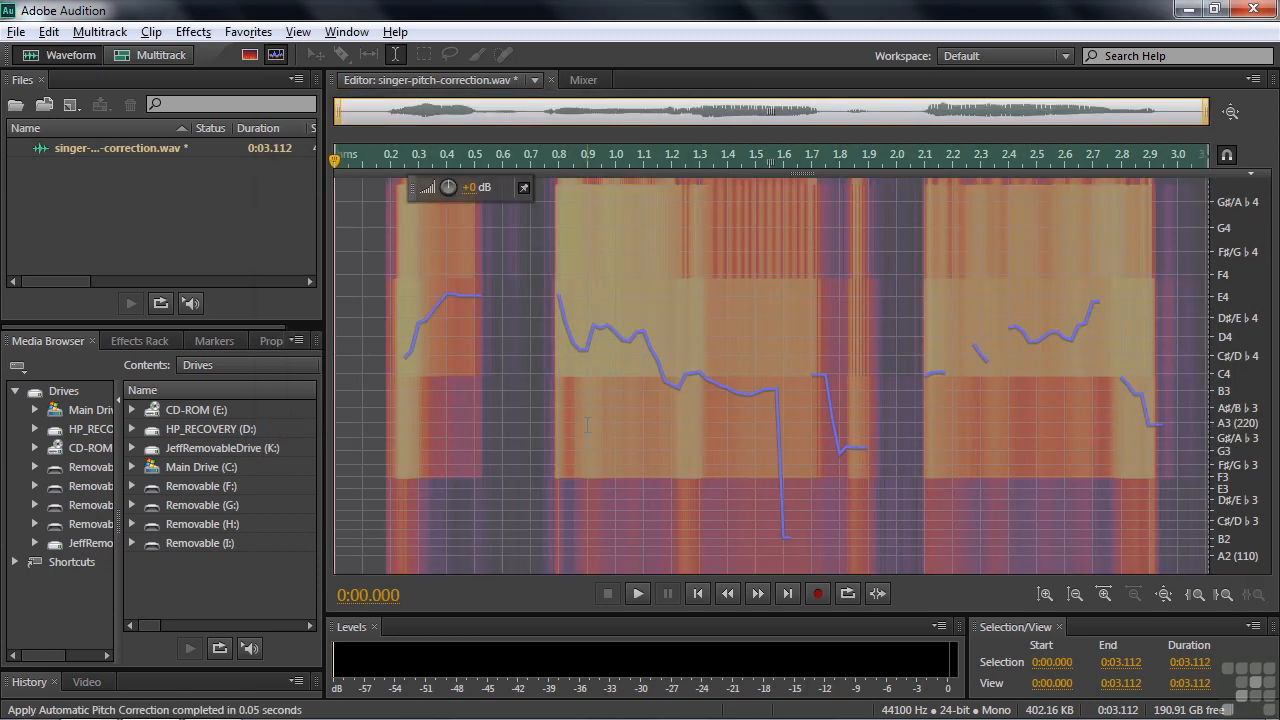
{"action": "left_click", "coordinate": [354, 405]}
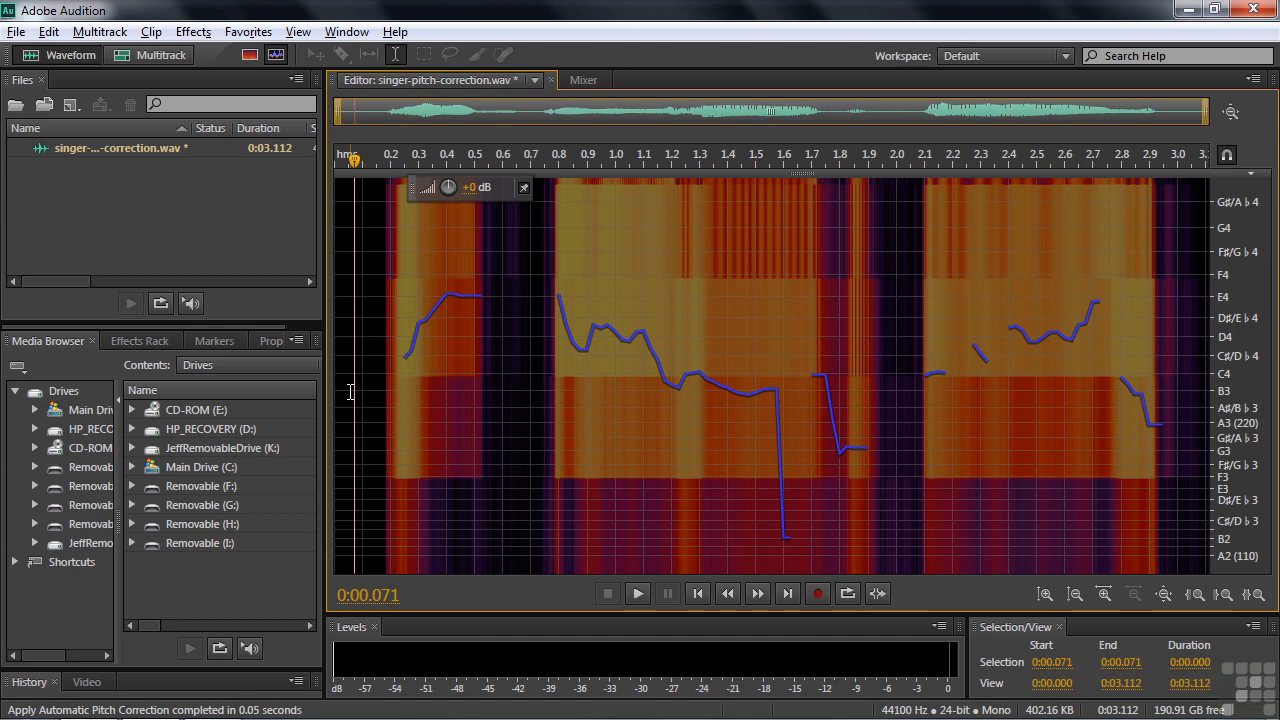
Undo the pitch correction, redo it to compare the pitch curves, and undo it again.
{"action": "key", "text": "ctrl+z"}
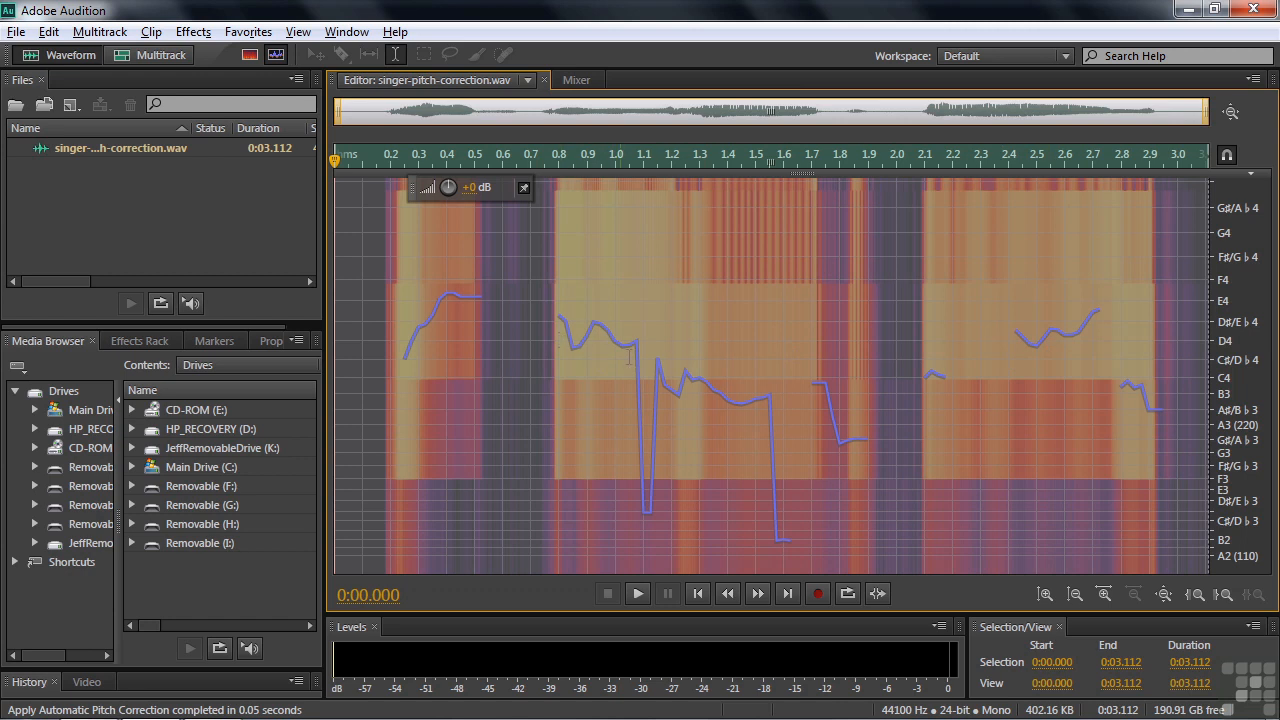
{"action": "left_click", "coordinate": [530, 386]}
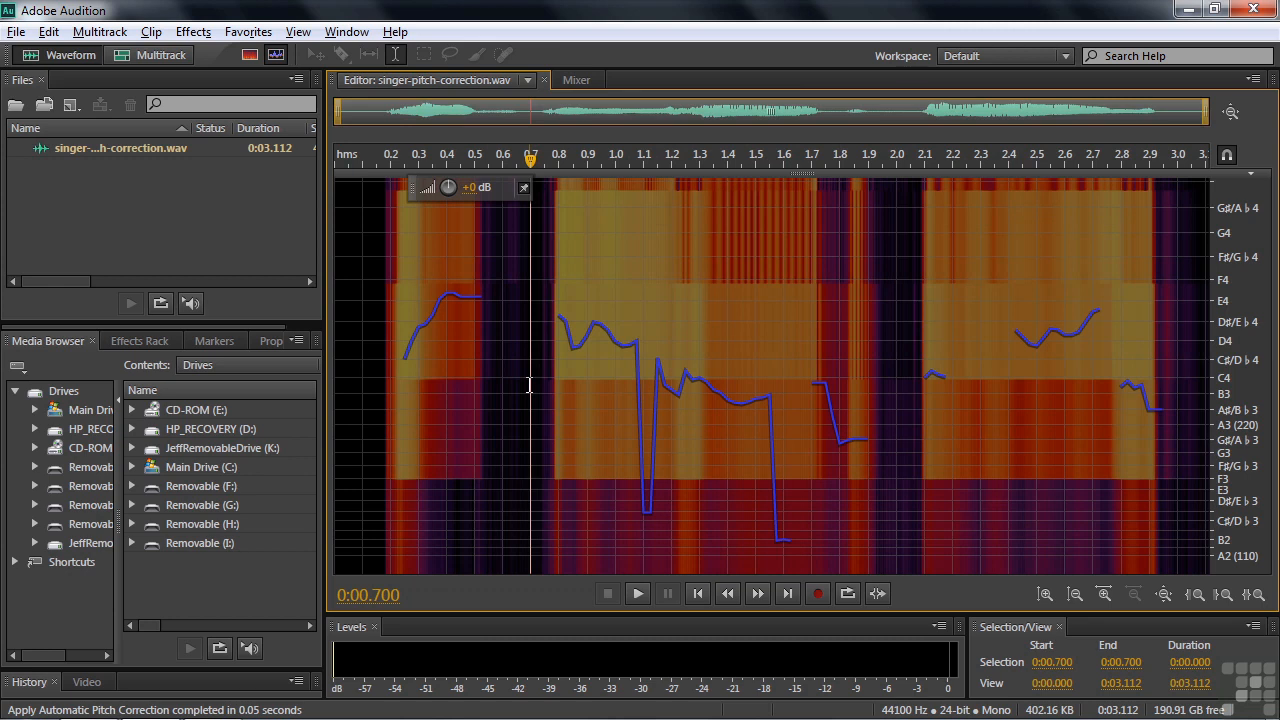
{"action": "key", "text": "ctrl+shift+z"}
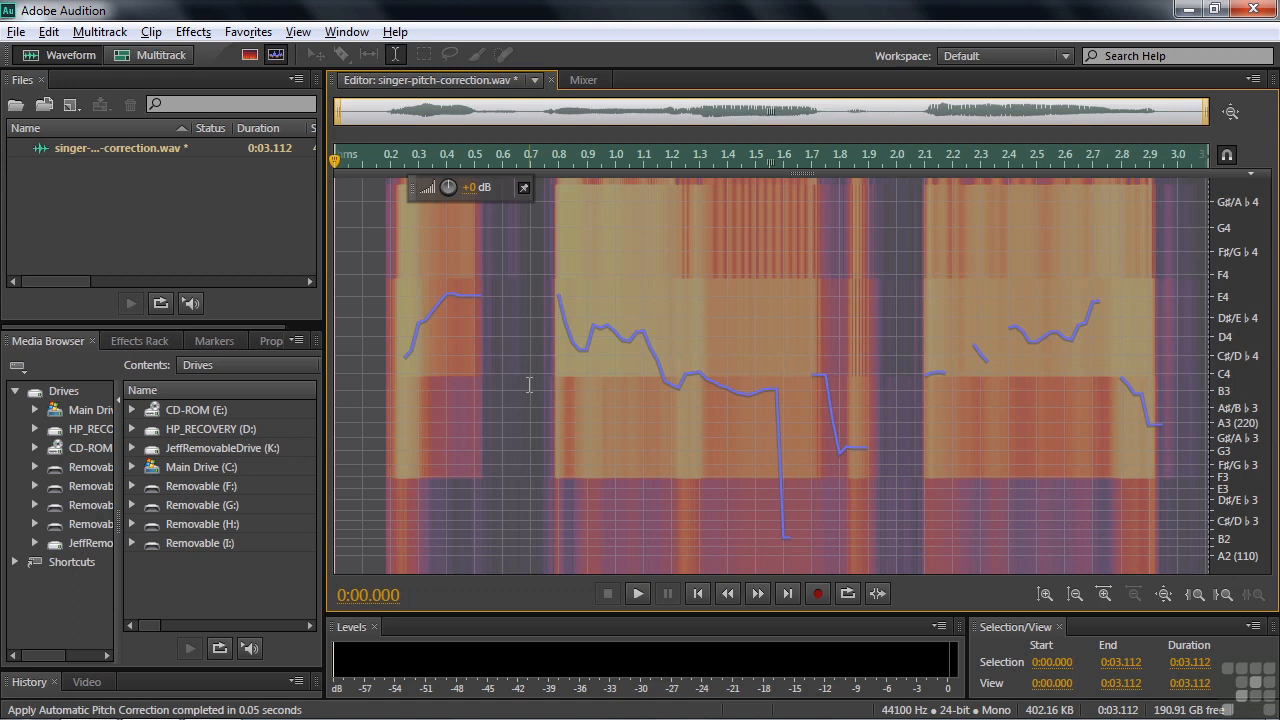
{"action": "key", "text": "ctrl+z"}
{"action": "left_click", "coordinate": [529, 385]}
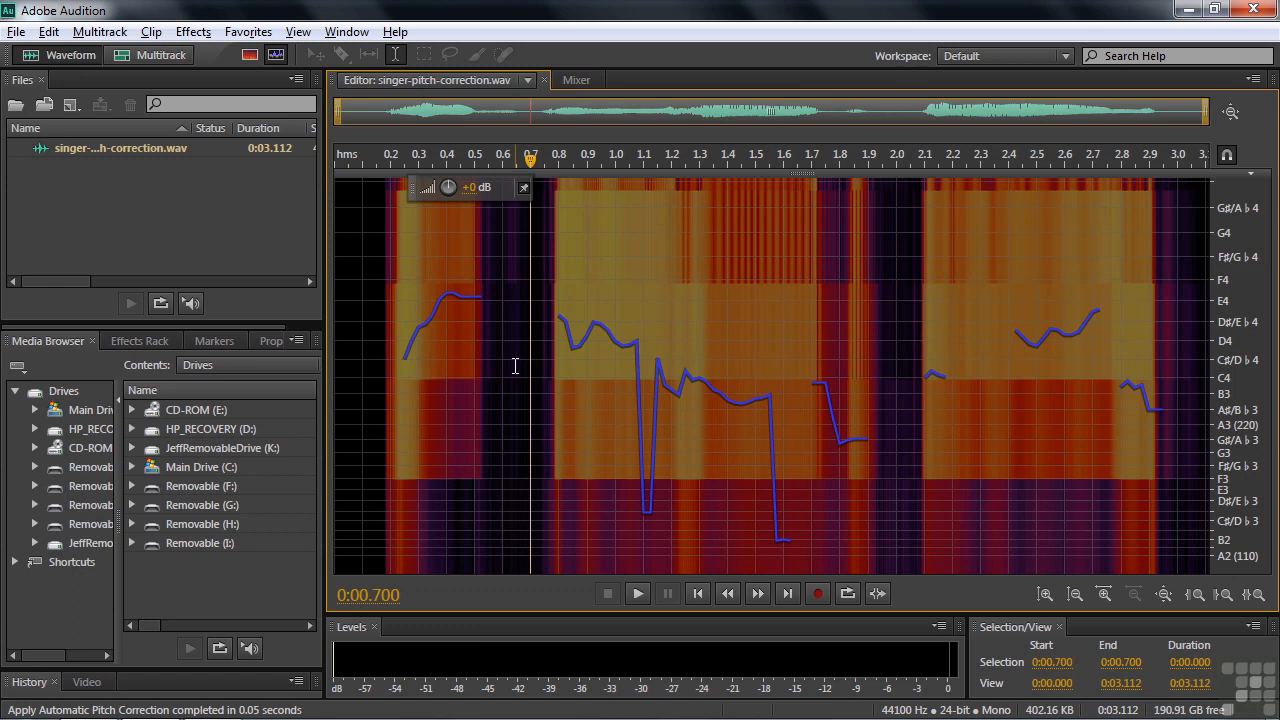
Play the uncorrected vocal from 0:00.100.
{"action": "left_click", "coordinate": [363, 378]}
{"action": "key", "text": "space"}
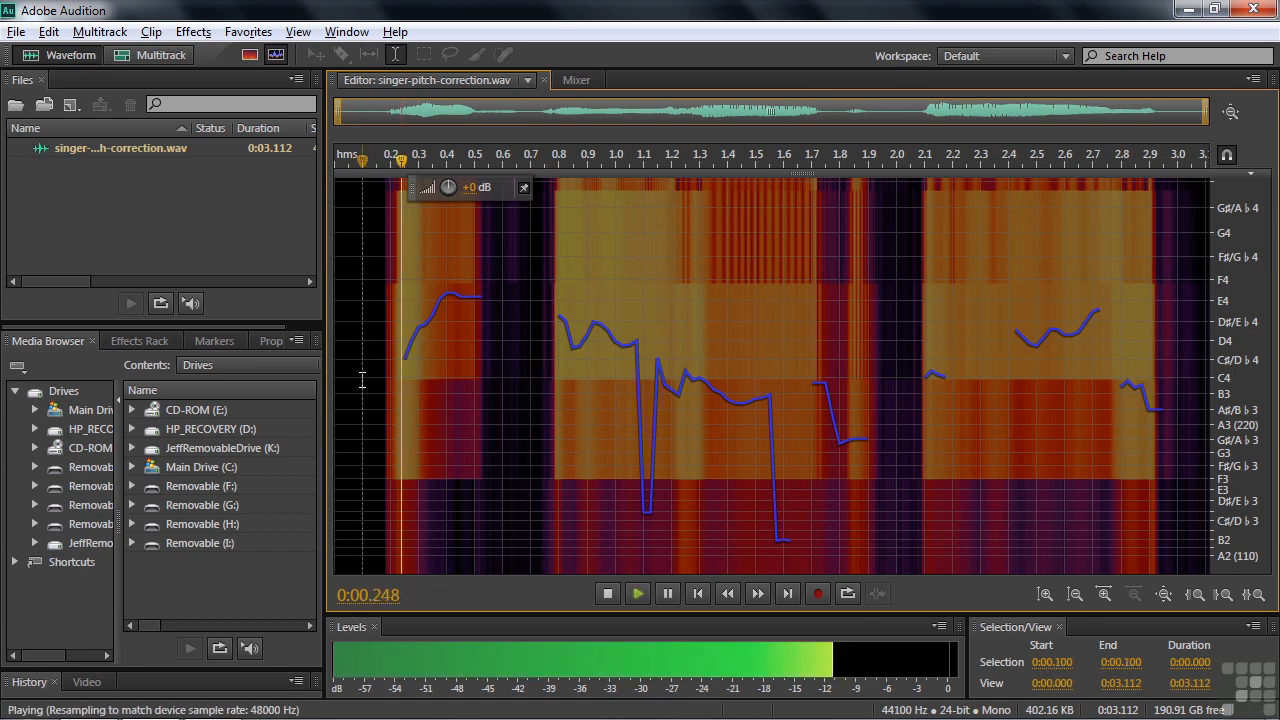